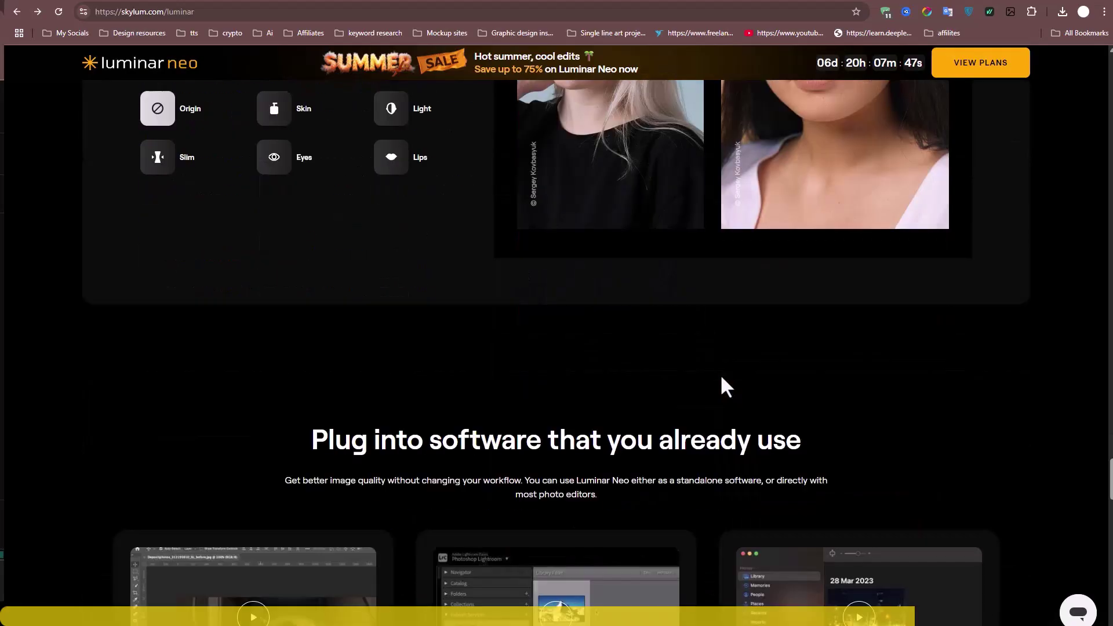
scroll(720, 374, "down", 2)
scroll(720, 374, "down", 15)
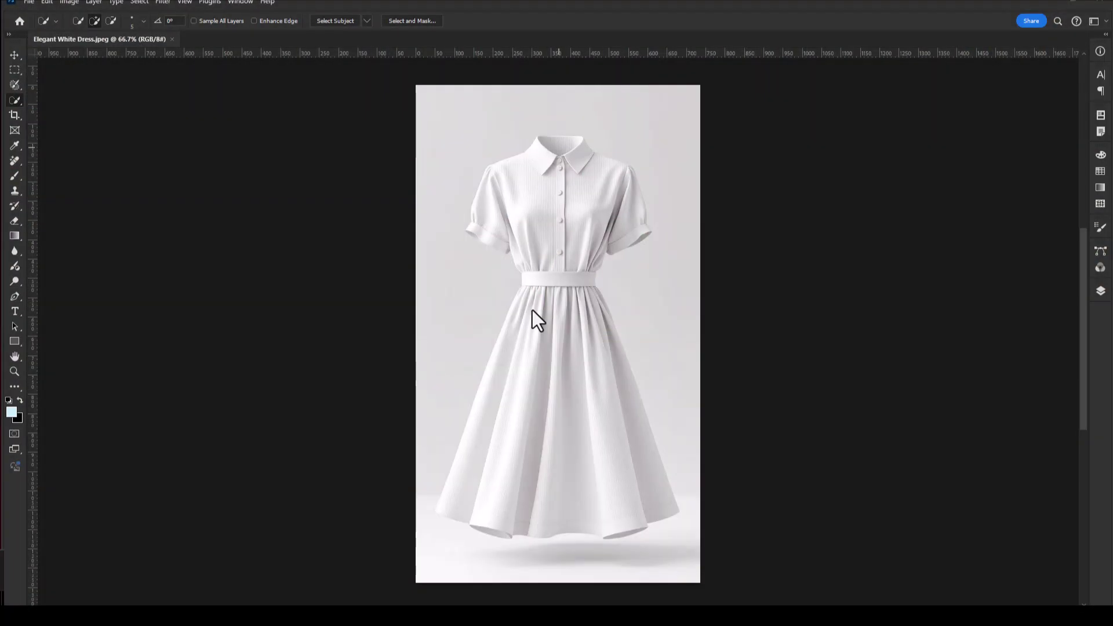
- Zoom the Elegant White Dress.jpeg canvas in and out to inspect the dress
scroll(576, 267, "up", 3)
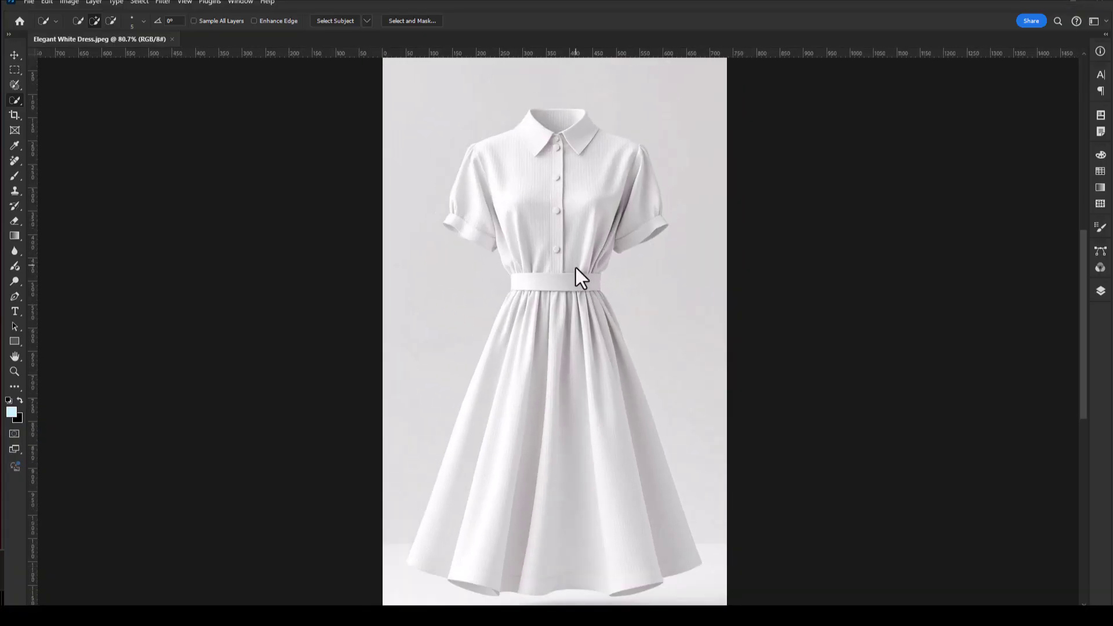
scroll(544, 262, "down", 2)
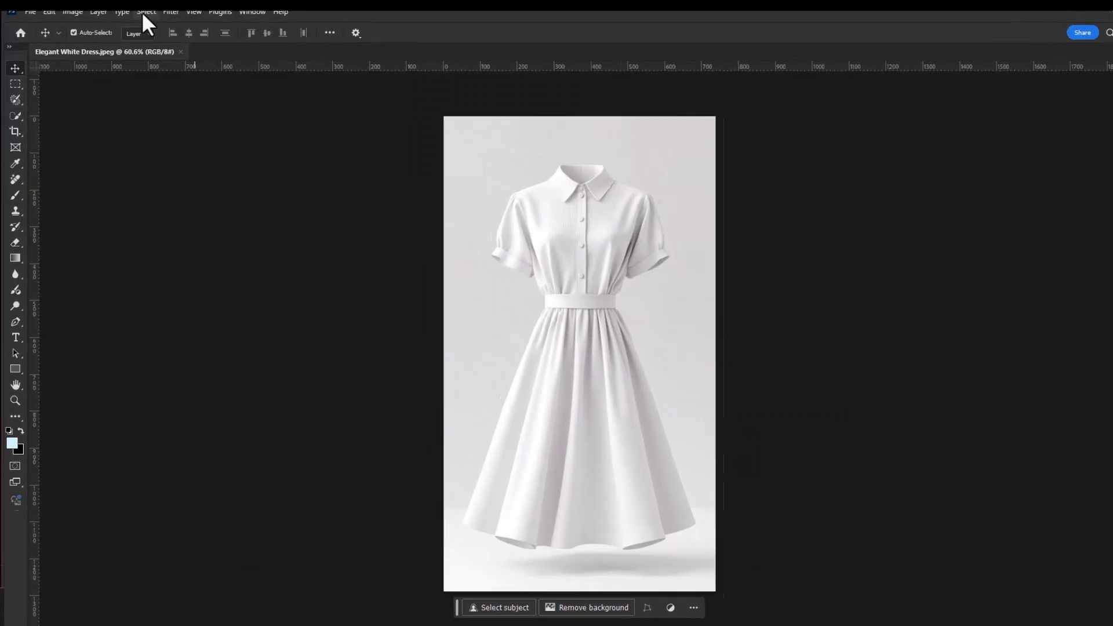
- Select the white dress automatically with Select > Subject and zoom in on it
left_click(140, 11)
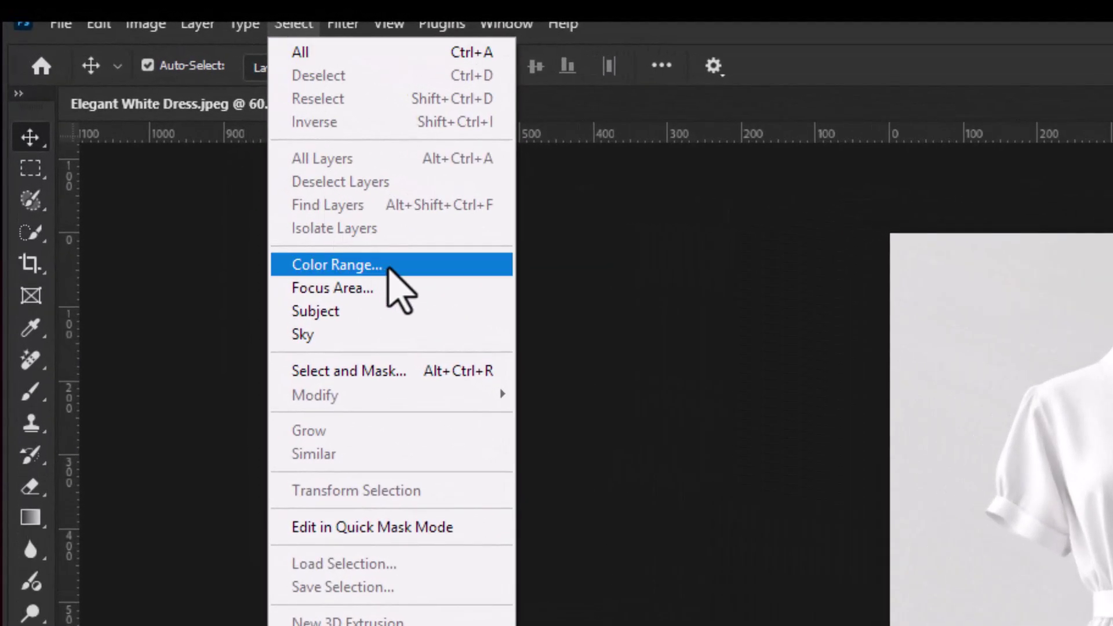
left_click(417, 316)
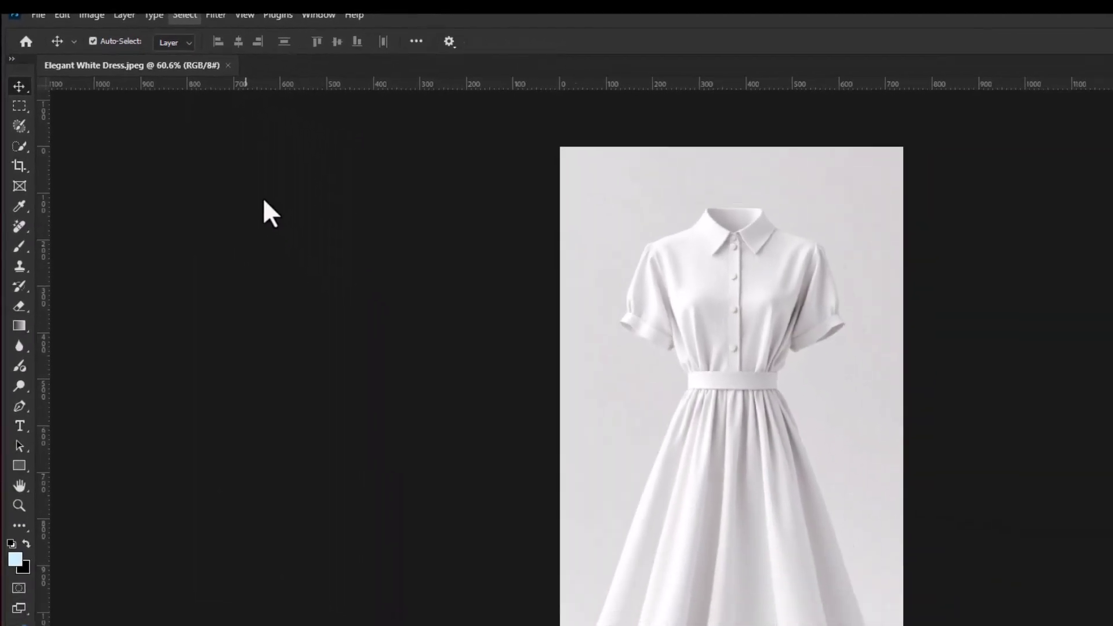
scroll(604, 522, "up", 3)
scroll(603, 521, "up", 6)
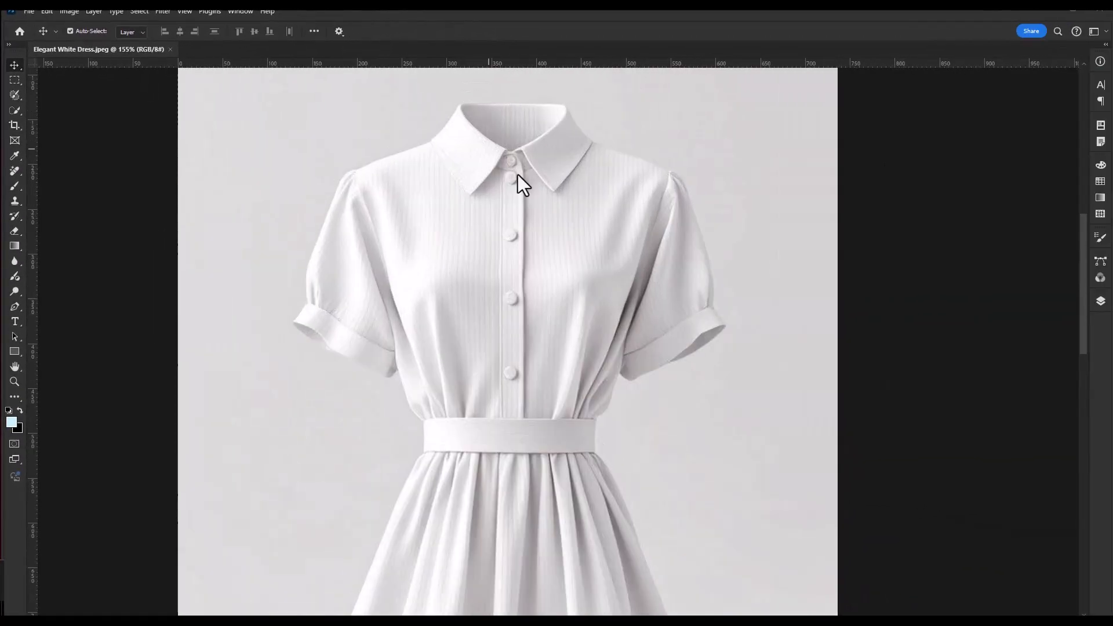
scroll(529, 144, "up", 5)
- Refine the dress selection with Quick Selection around the collar, shoulder and skirt
left_click(15, 110)
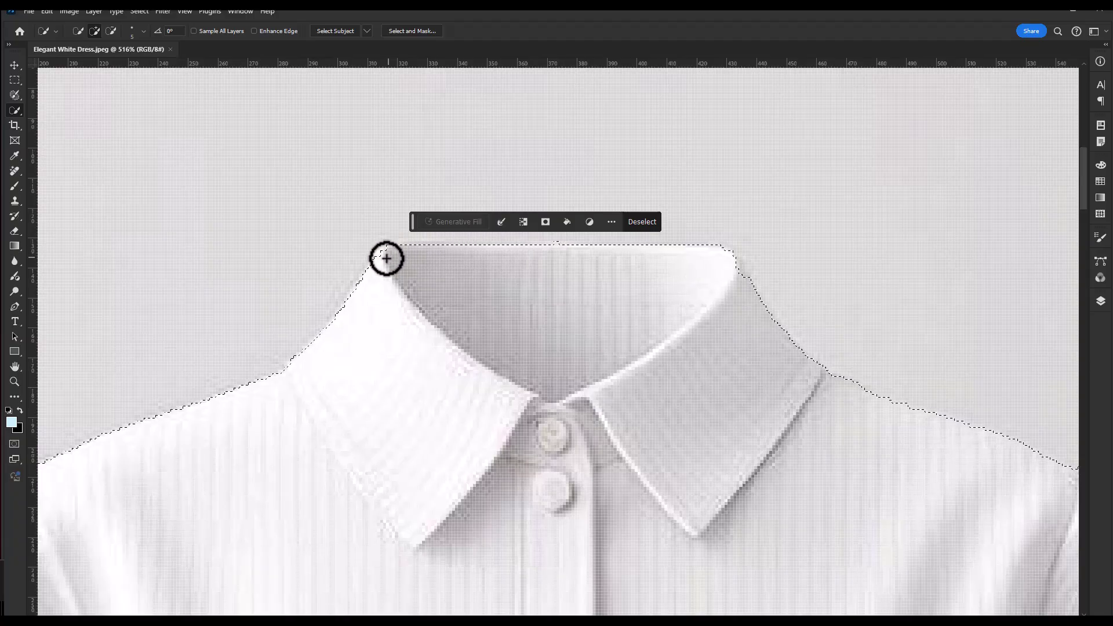
left_click_drag(502, 417, 443, 454)
scroll(909, 515, "down", 3)
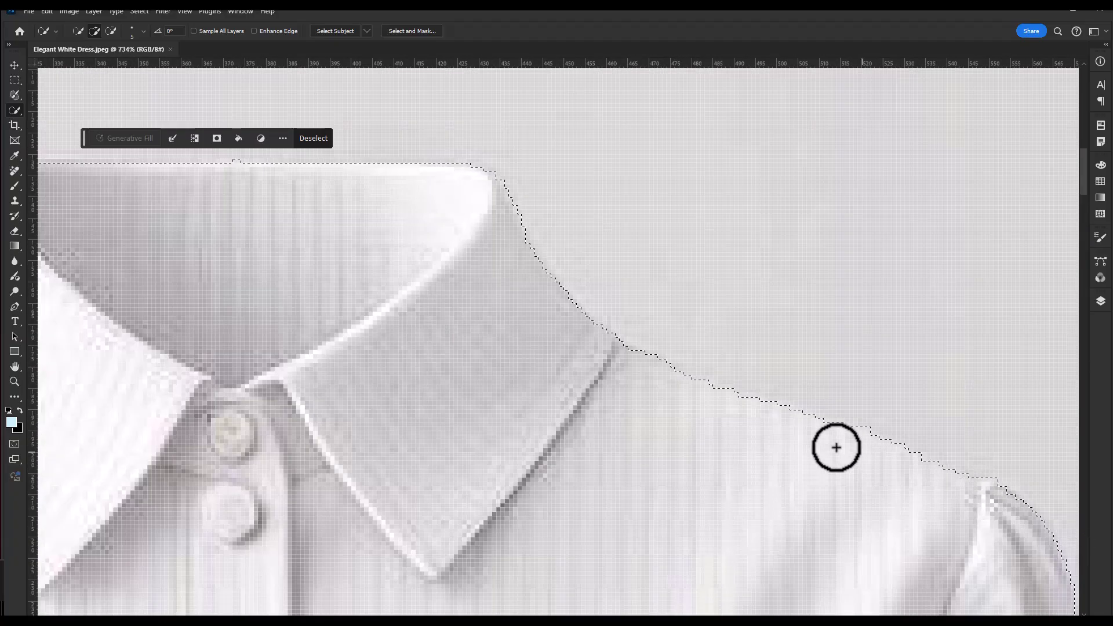
scroll(835, 447, "down", 5)
scroll(633, 355, "up", 4)
scroll(346, 450, "down", 3)
left_click_drag(711, 486, 576, 186)
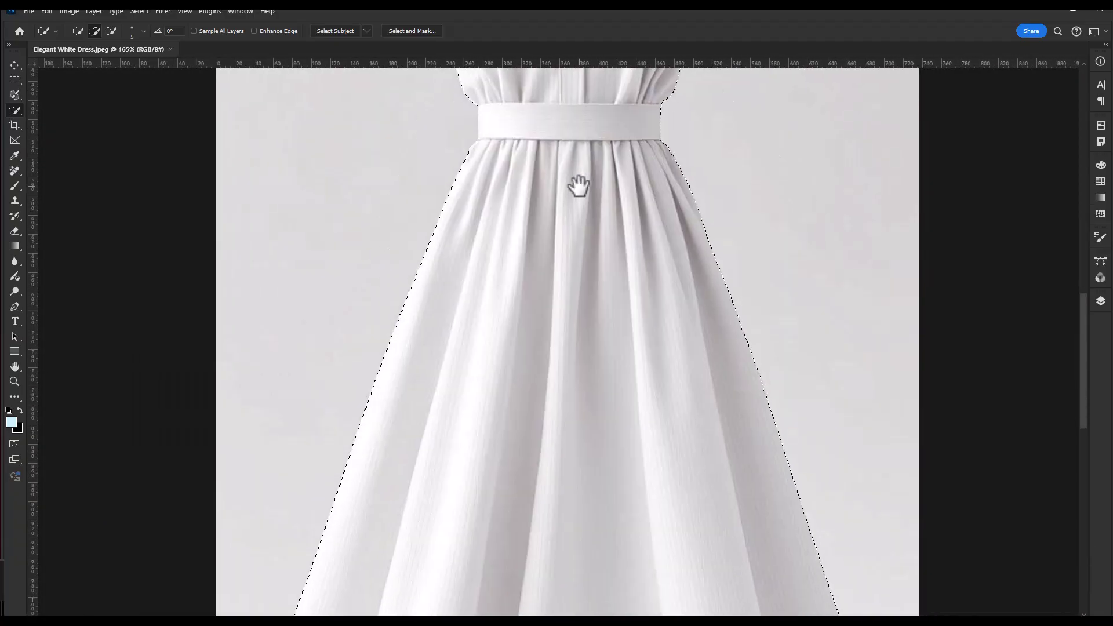
scroll(576, 410, "down", 3)
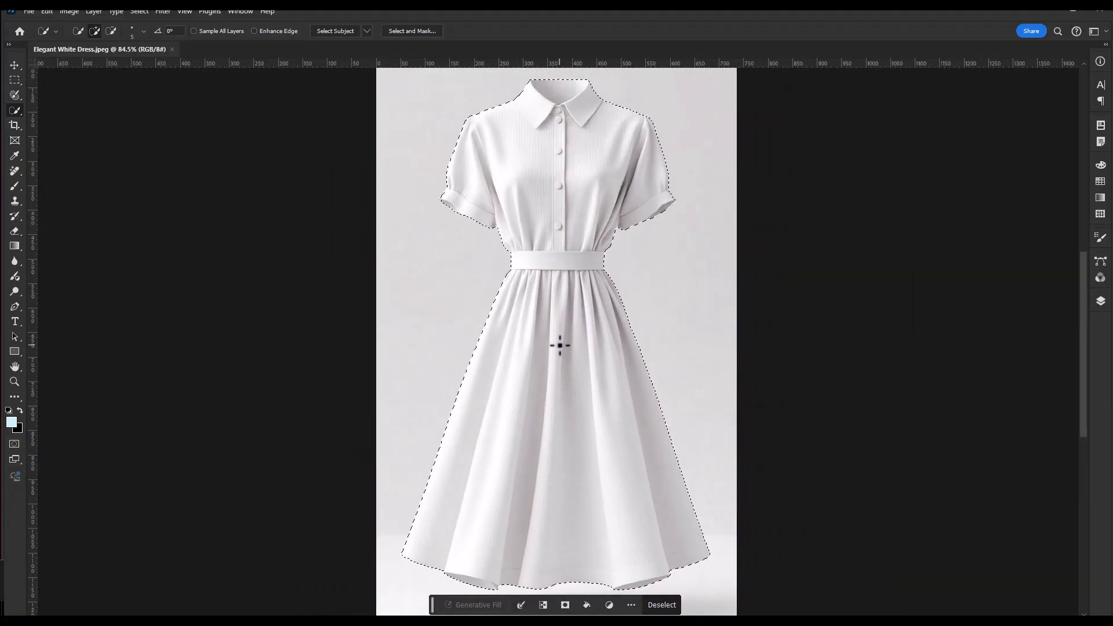
- Copy the selected dress onto Layer 1 and set its blend mode to Multiply
key("shift+j")
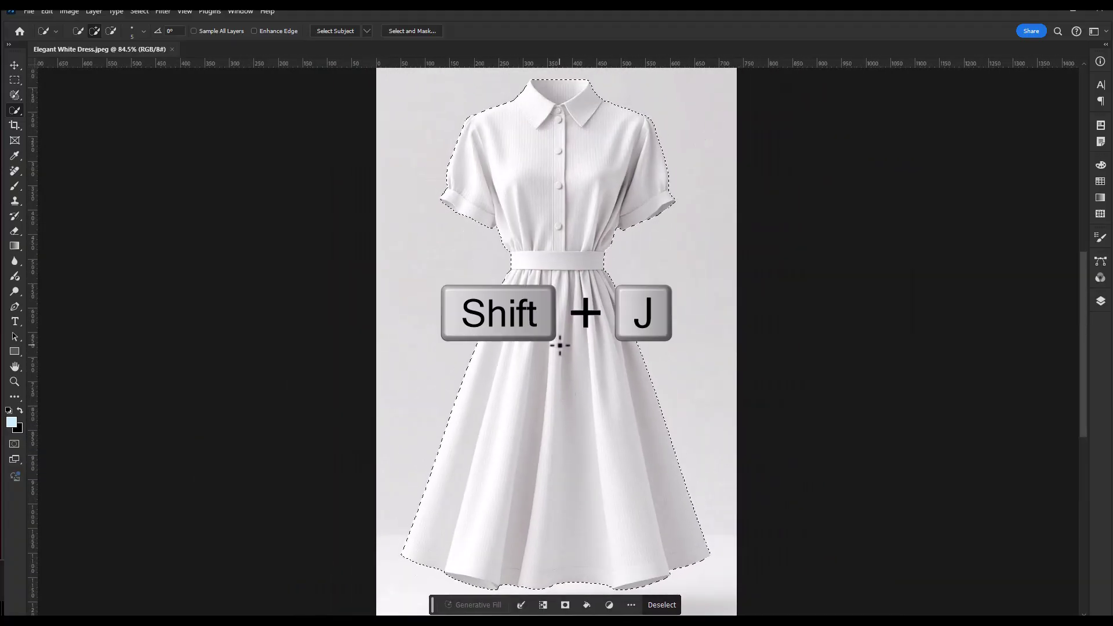
key("ctrl+d")
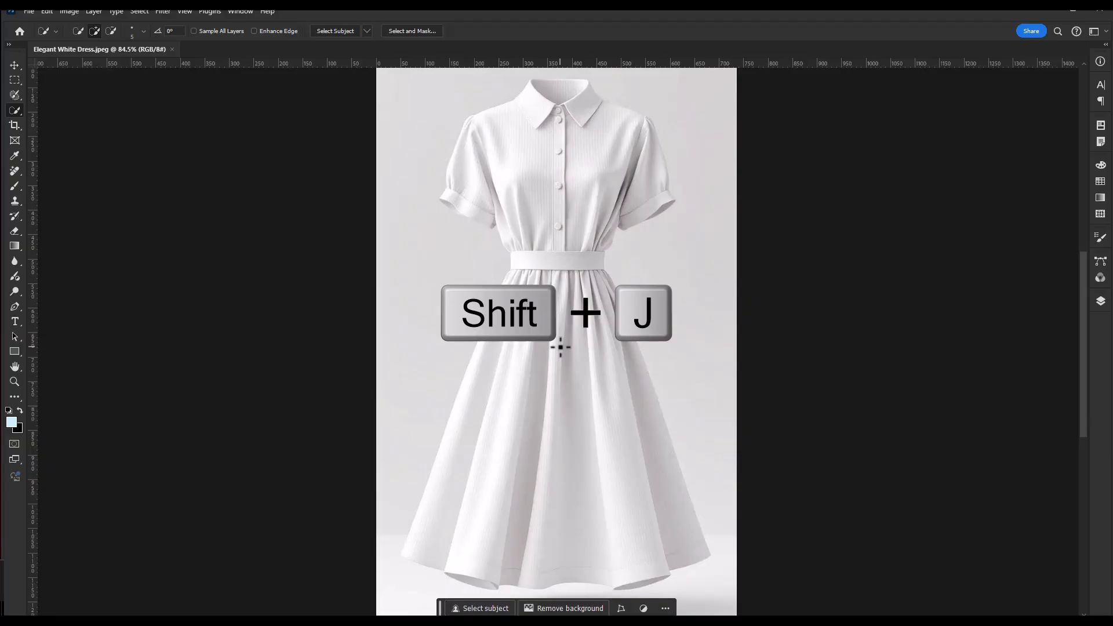
left_click(1101, 301)
left_click(930, 369)
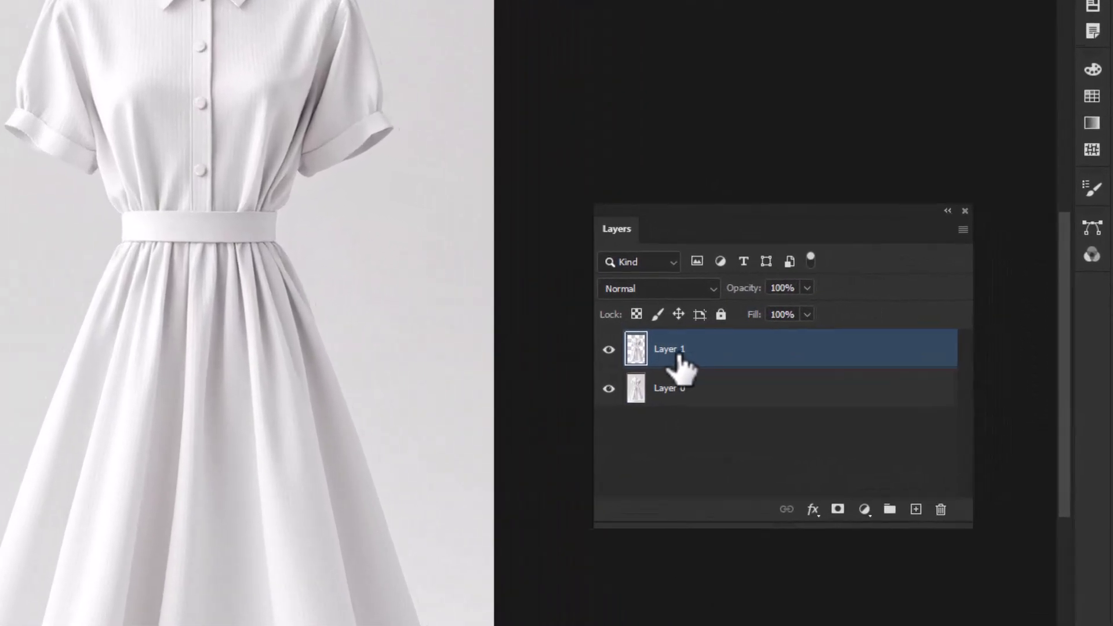
left_click(662, 290)
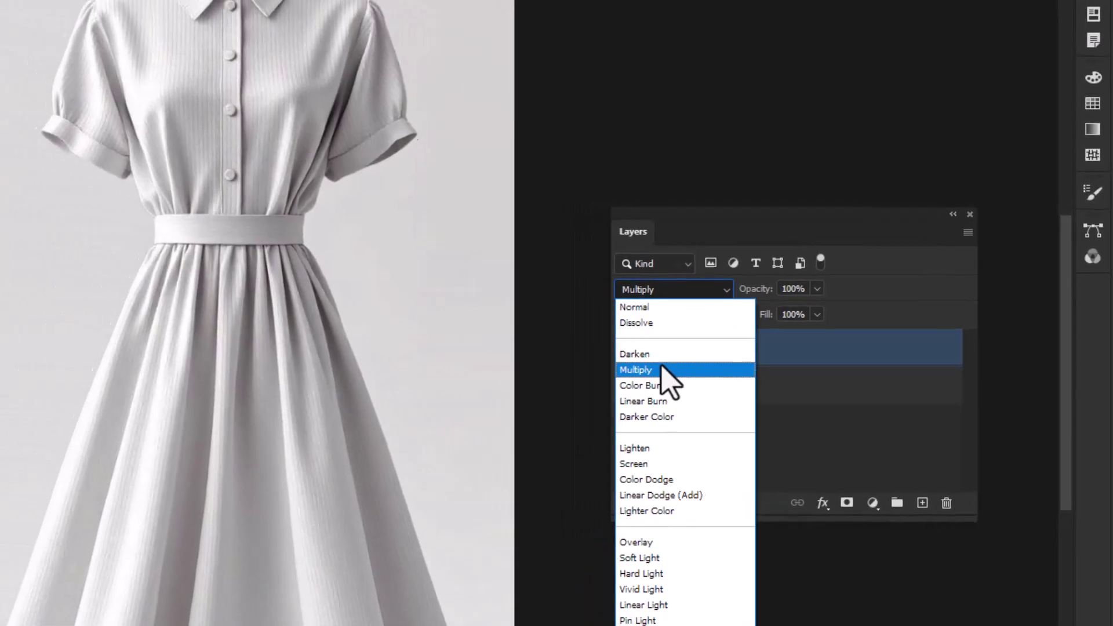
left_click(626, 375)
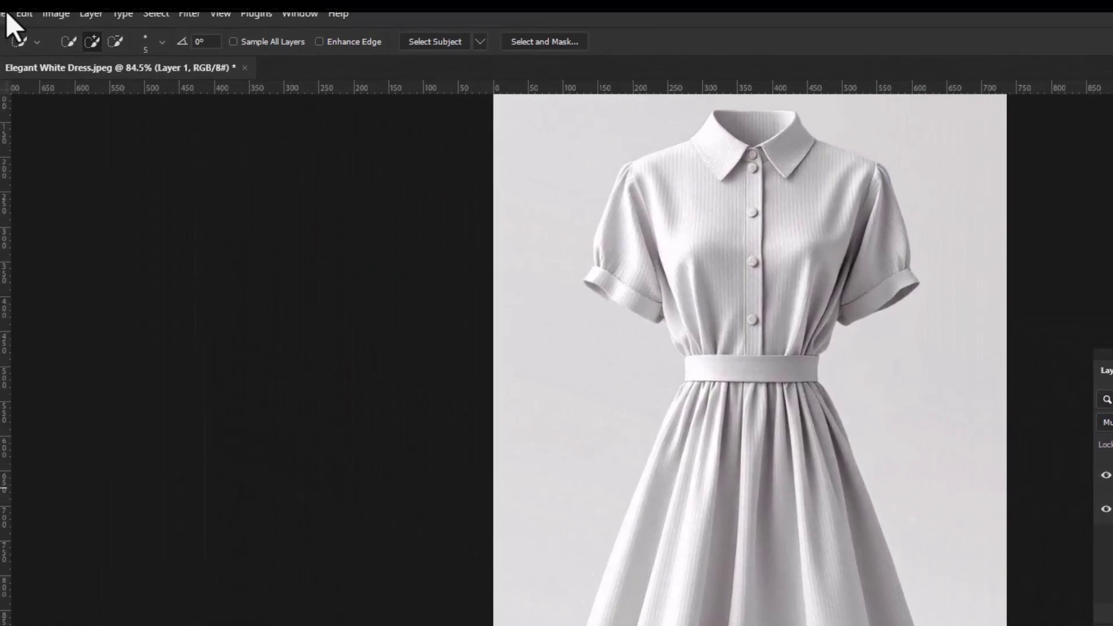
- Place the vecteezy floral rose pattern file into the document as an embedded layer
left_click(15, 10)
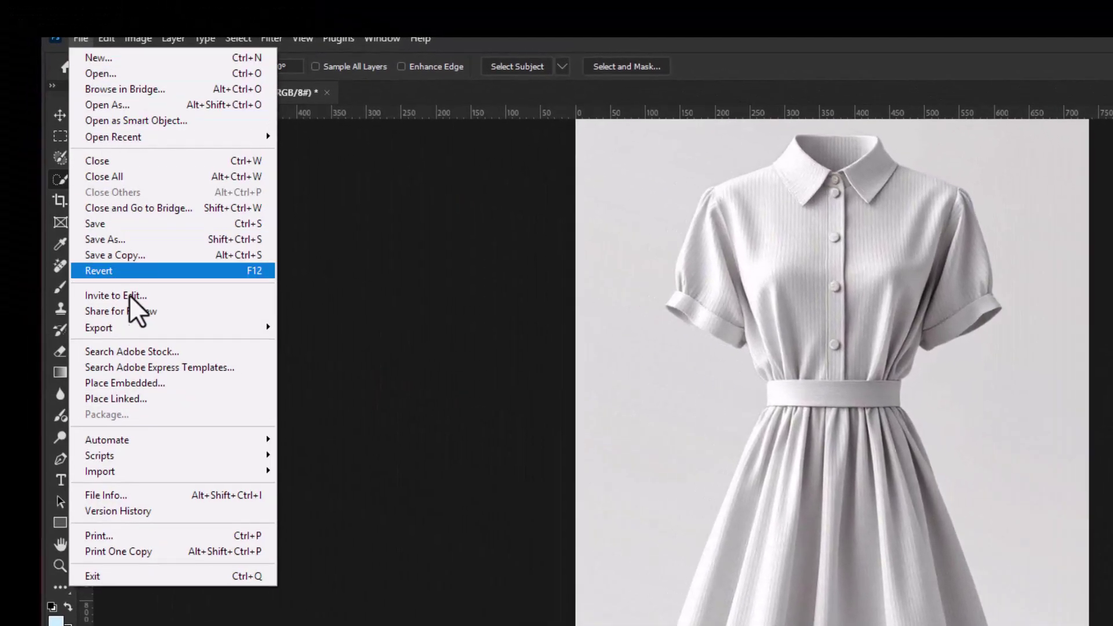
left_click(161, 383)
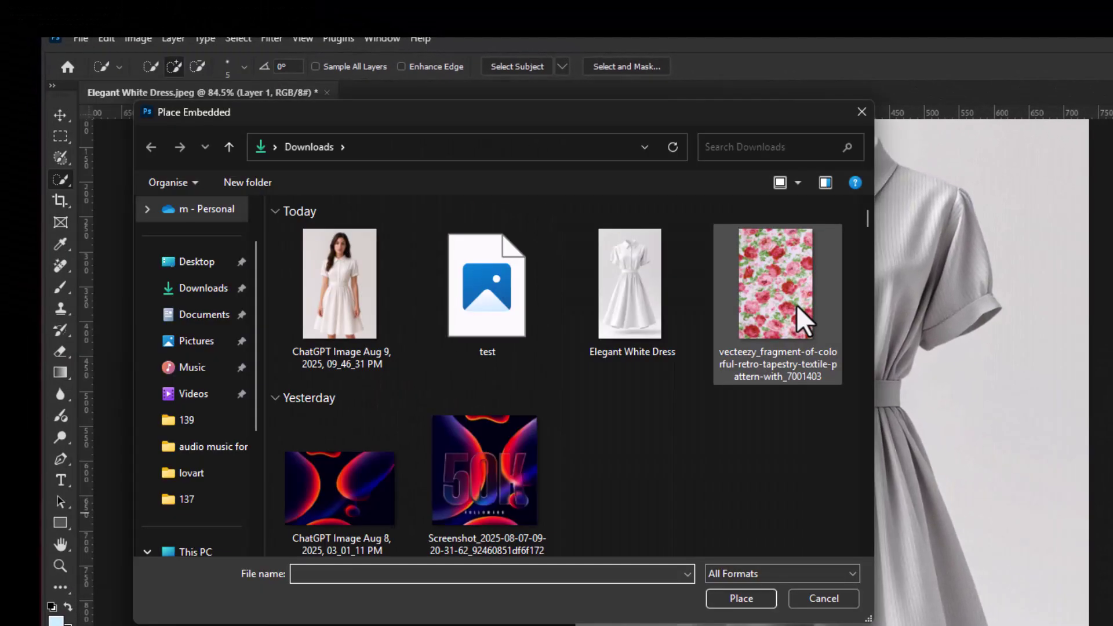
double_click(778, 304)
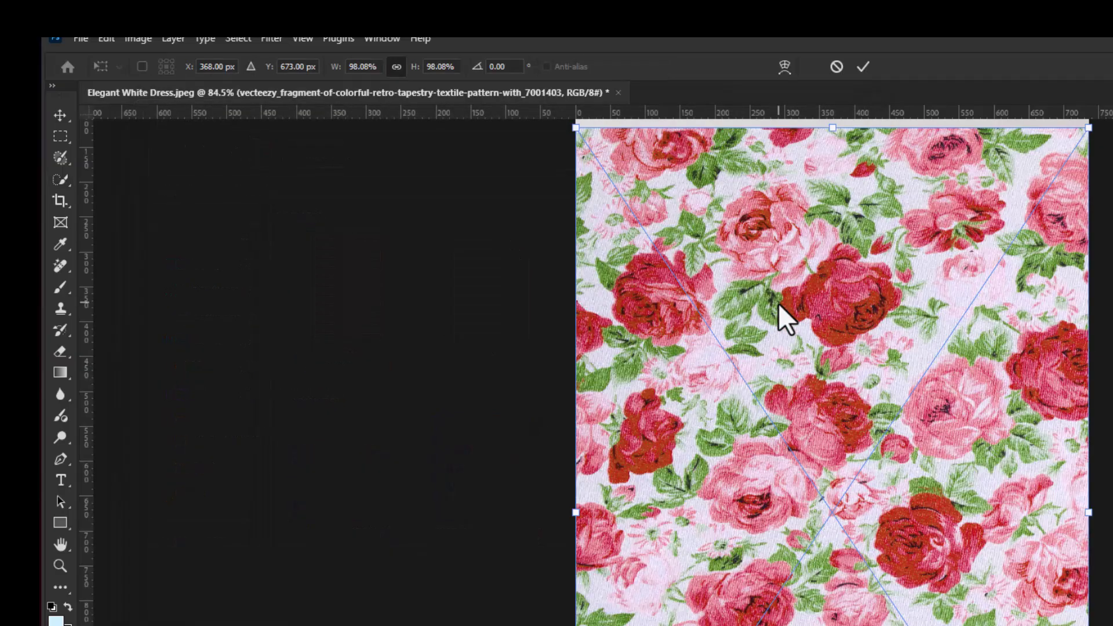
- Scale and move the rose pattern to cover the dress, then commit the transform
key("ctrl+0")
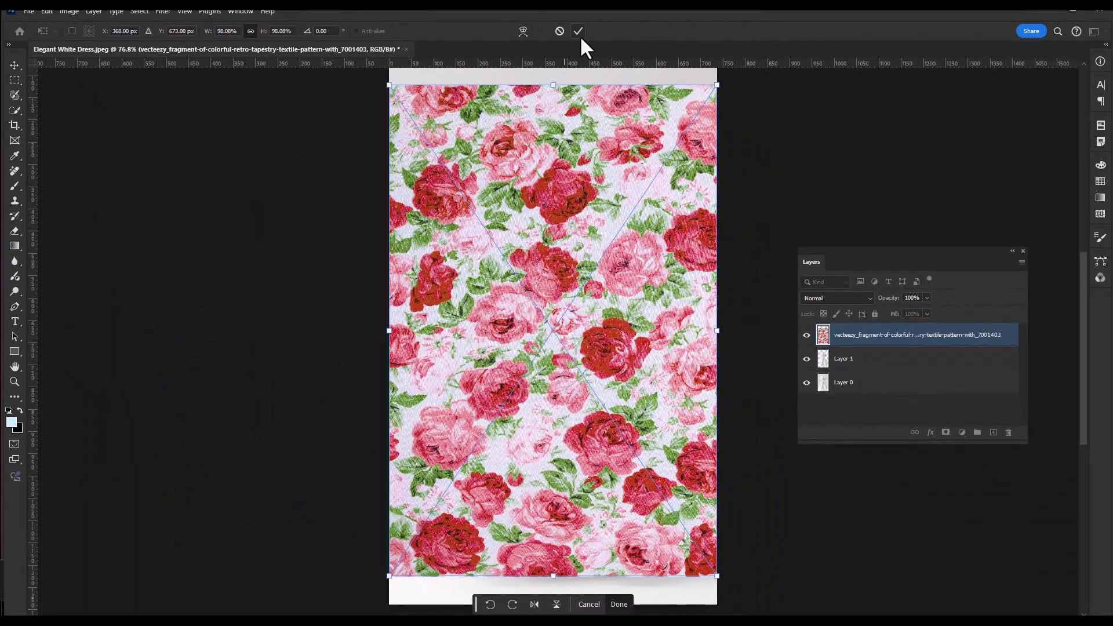
left_click_drag(717, 84, 652, 79)
left_click_drag(544, 469, 570, 521)
left_click_drag(560, 119, 552, 90)
left_click(578, 31)
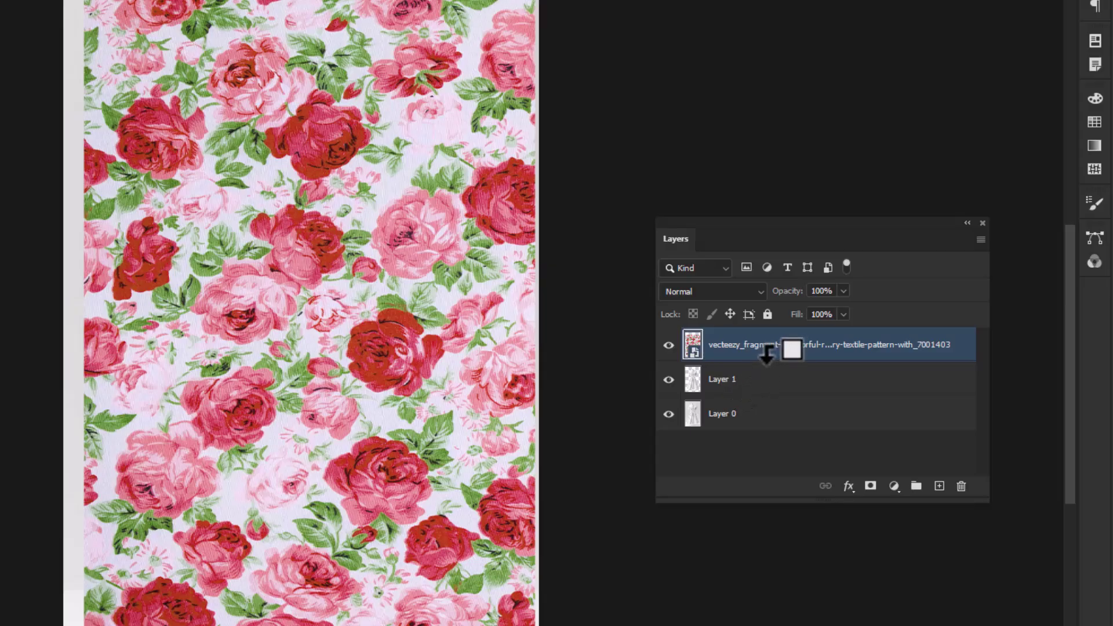
- Clip the rose pattern to the dress layer and set it to Multiply
left_click(767, 351, "alt")
left_click(699, 290)
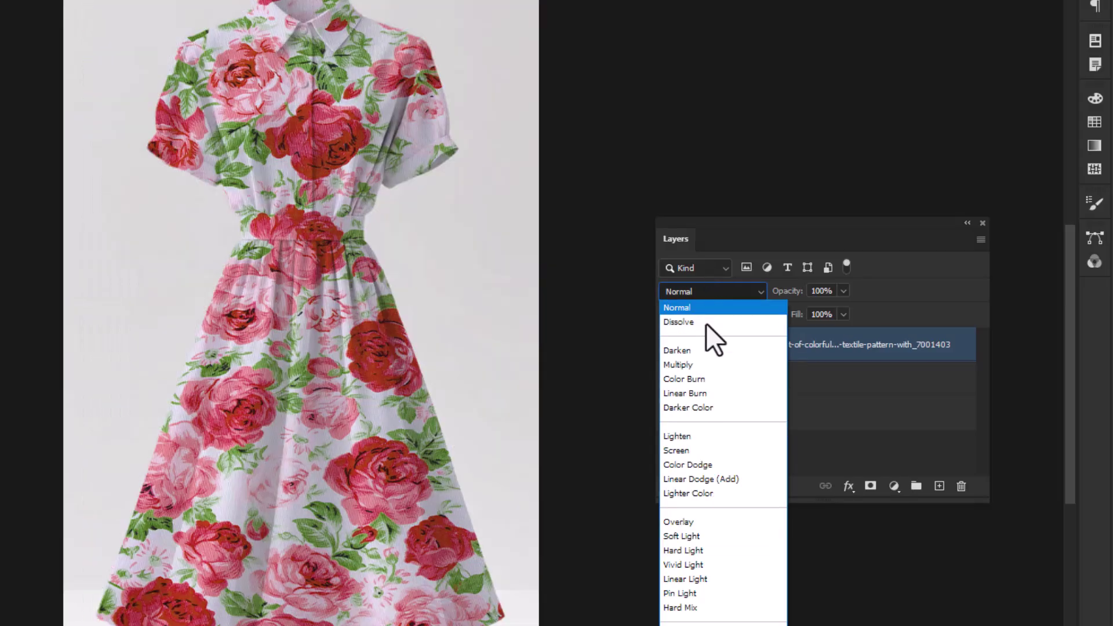
left_click(714, 365)
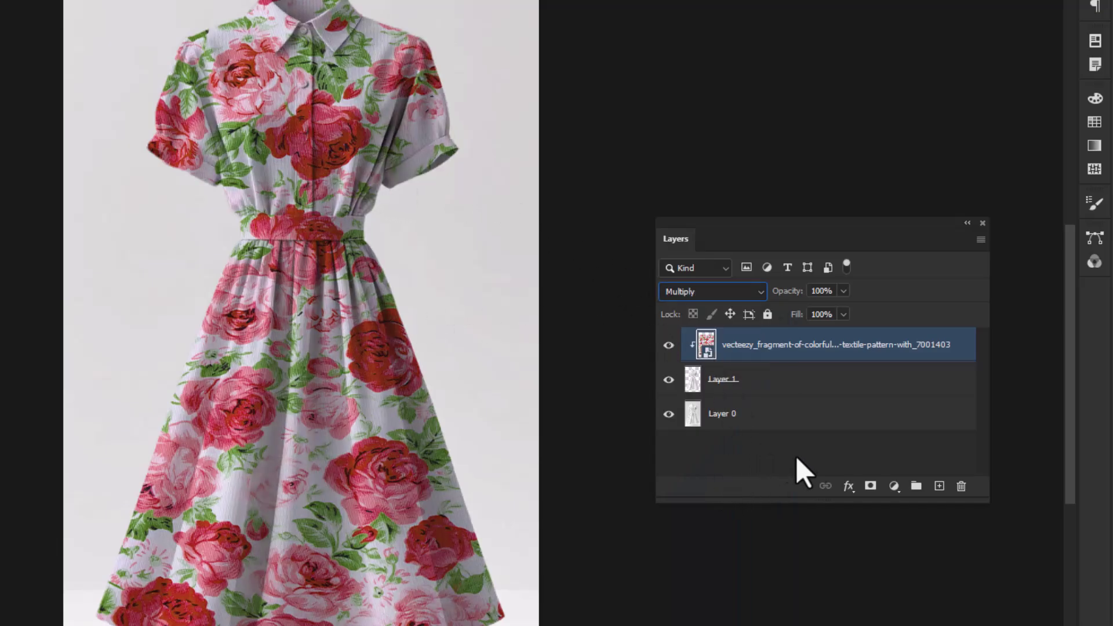
- In the pattern's Blending Options, pull the current-layer Blend If white point to 224
left_click(848, 486)
left_click(882, 509)
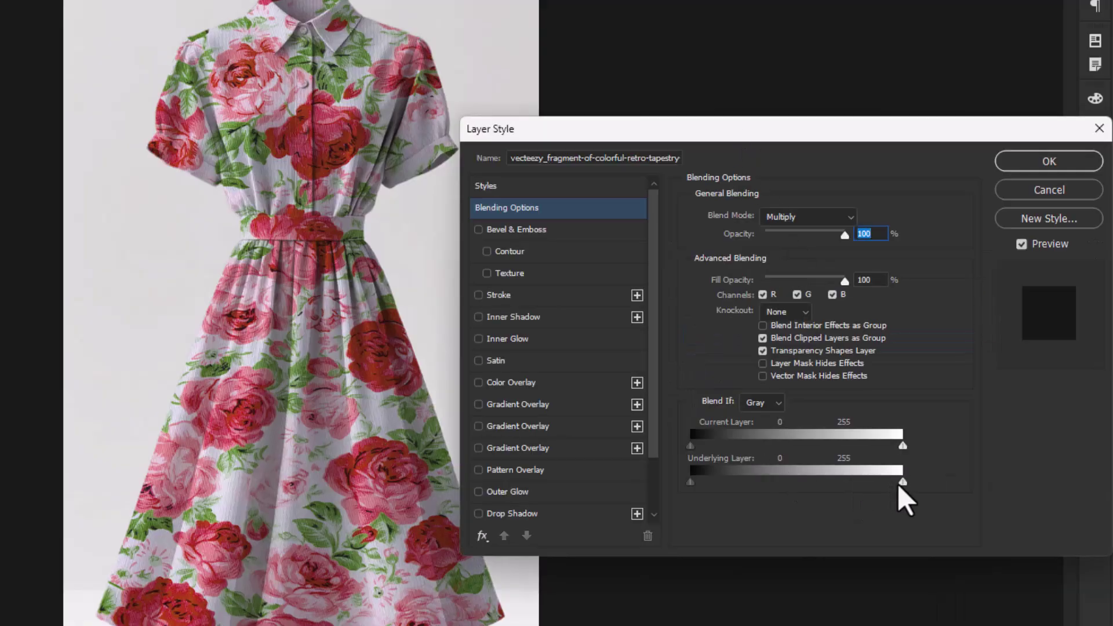
left_click_drag(902, 482, 877, 456)
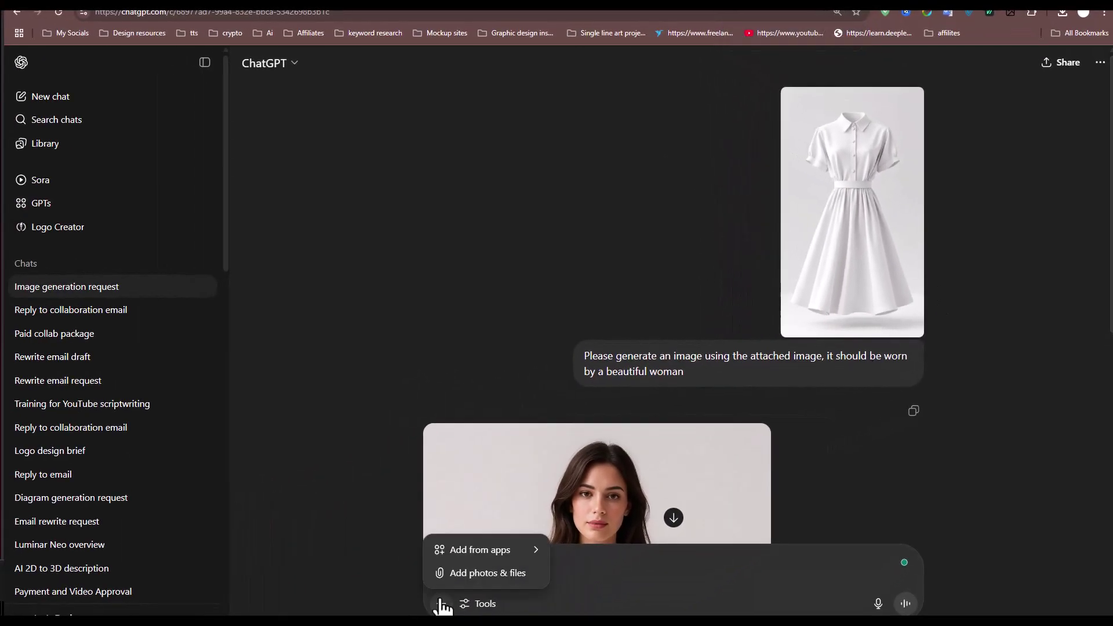
- Paste the earlier dress-on-a-woman prompt into a new ChatGPT message and scroll to the generated image
left_click(518, 575)
double_click(395, 122)
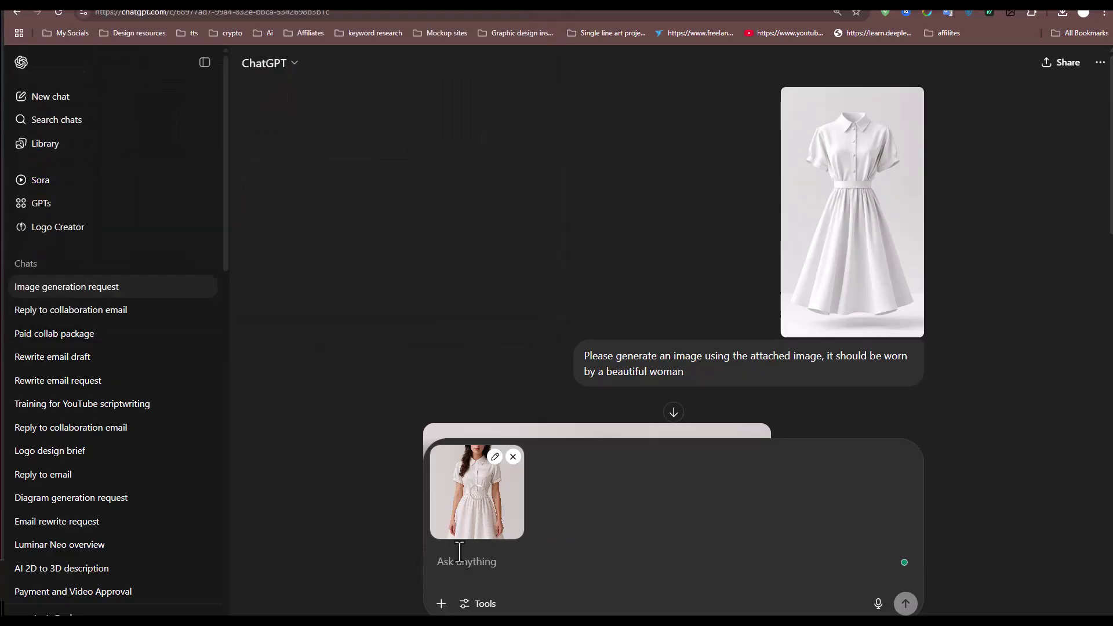
left_click_drag(691, 385, 572, 344)
key("ctrl+c")
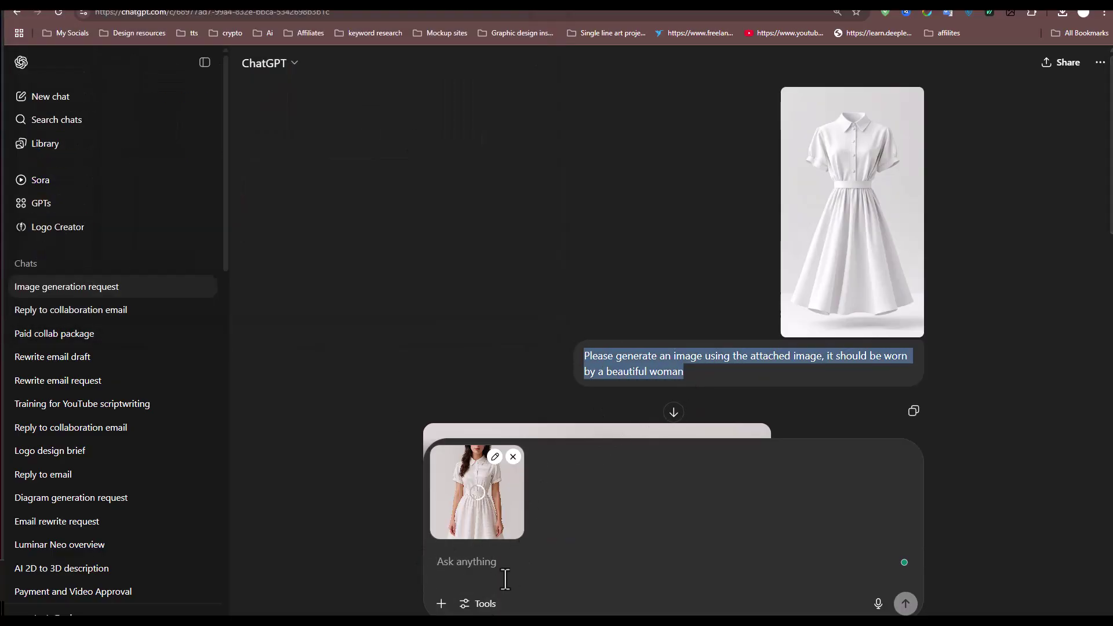
left_click(468, 561)
key("ctrl+v")
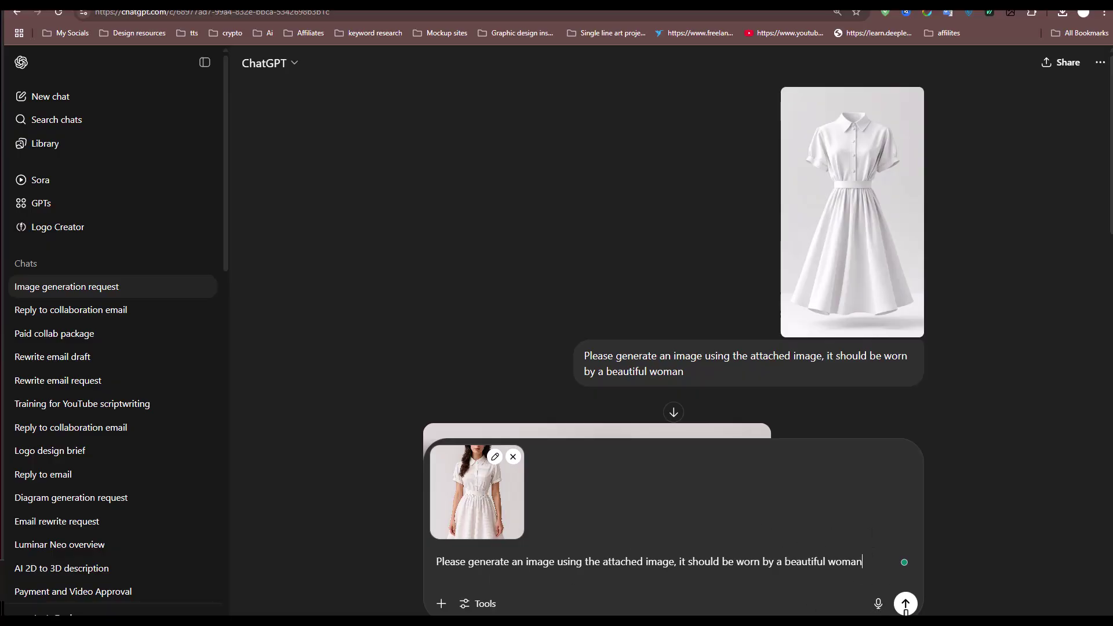
left_click(513, 457)
scroll(863, 475, "down", 7)
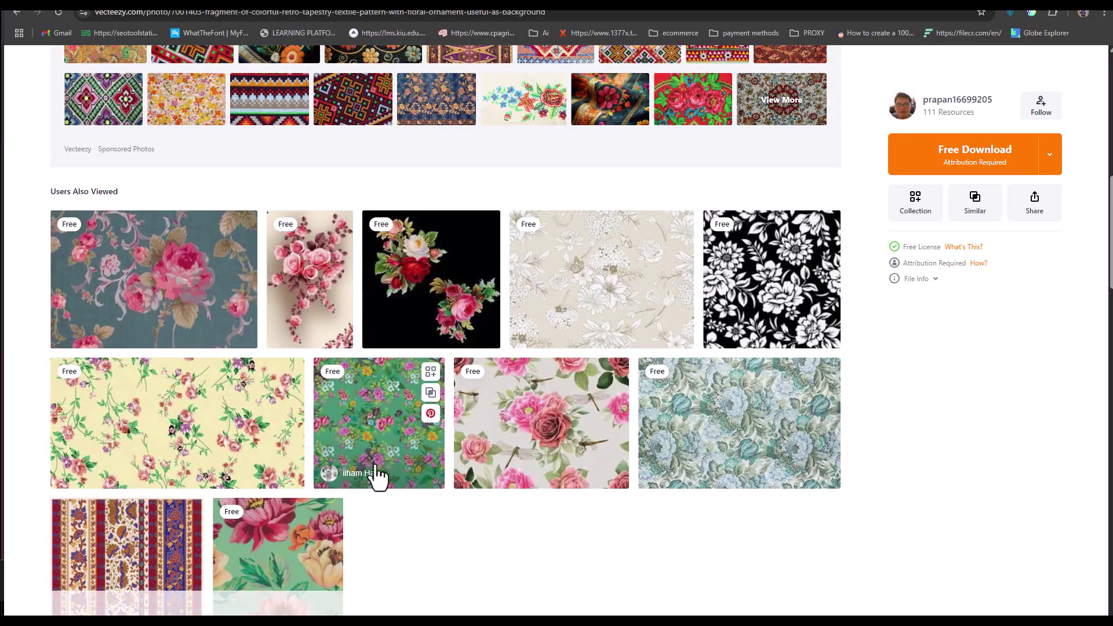
- Run a Vecteezy search for 'floral pattern'
scroll(378, 476, "down", 4)
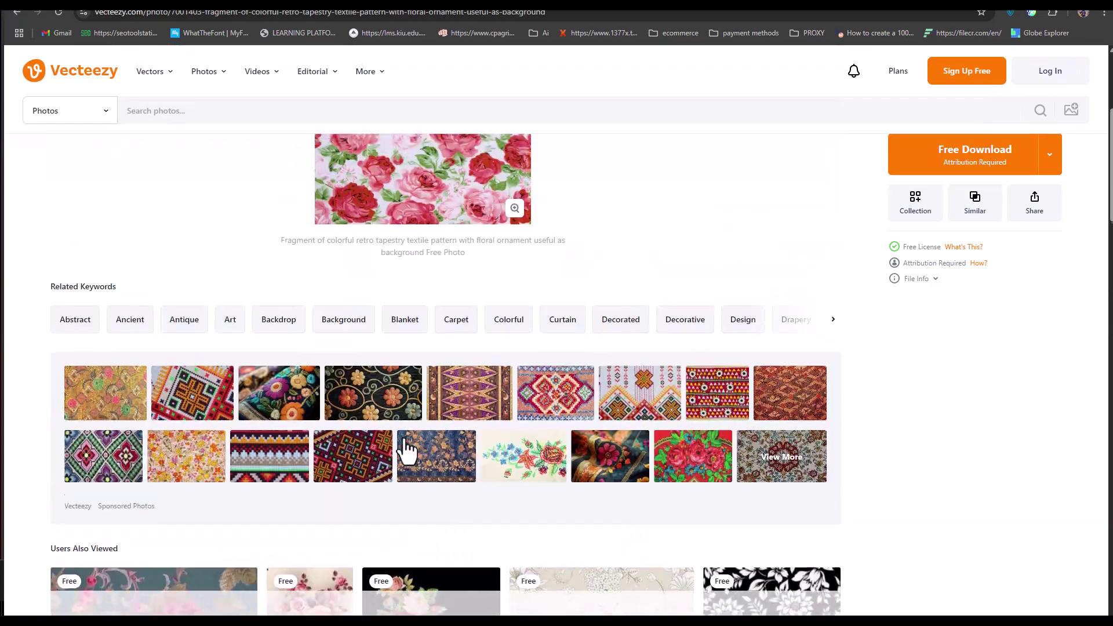
key("alt+Left")
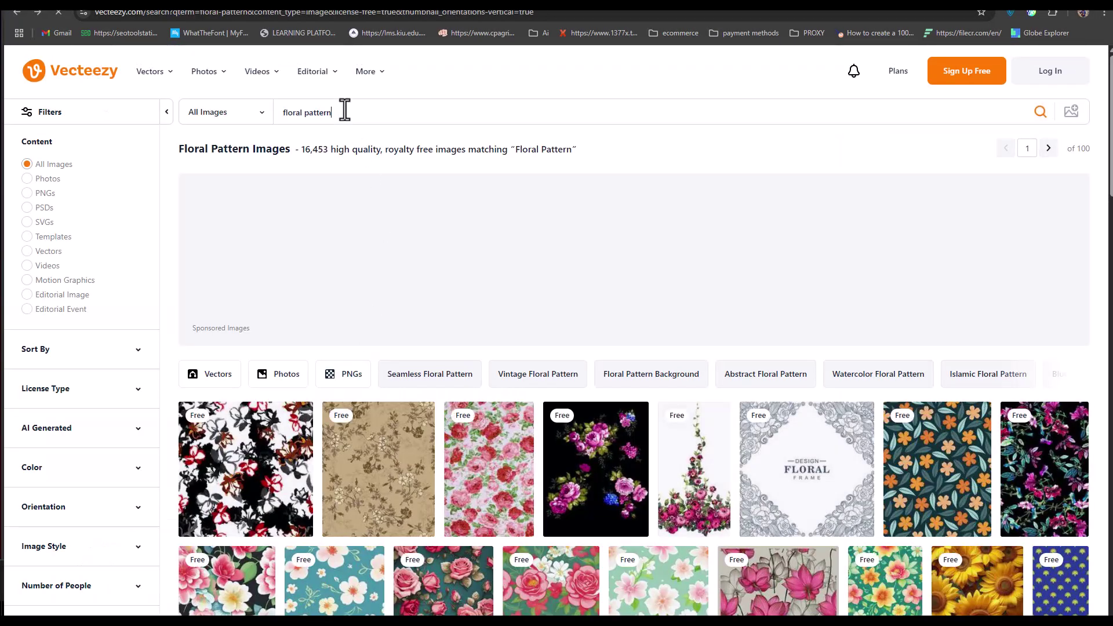
left_click(347, 110)
- Open the teal seamless flower pattern's free photo page and dismiss the sign-up popup
scroll(649, 428, "down", 4)
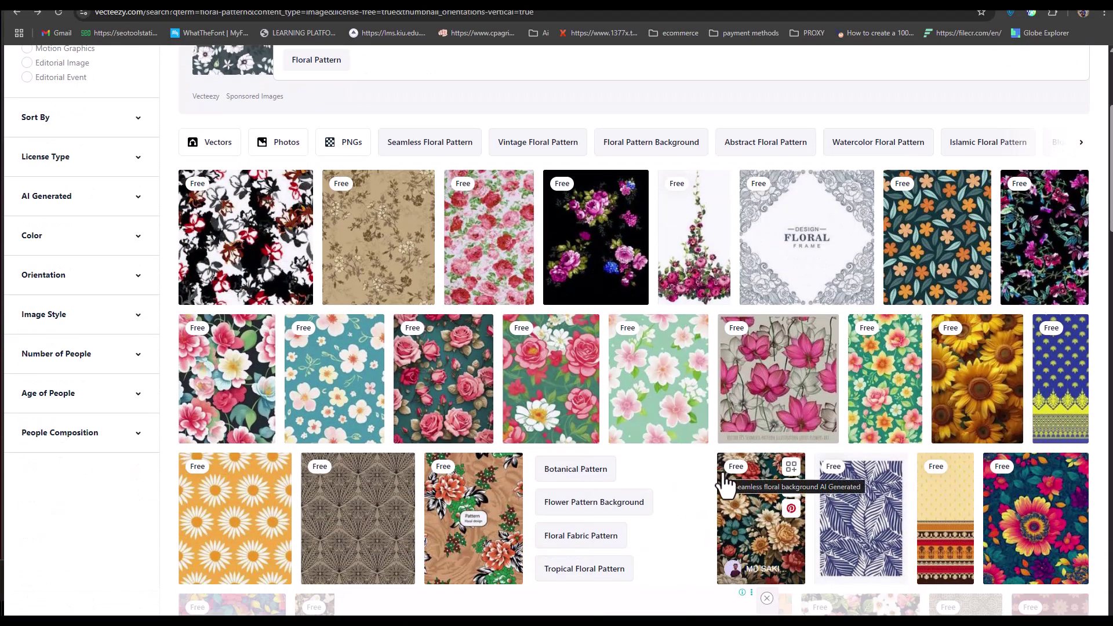
scroll(333, 406, "down", 1)
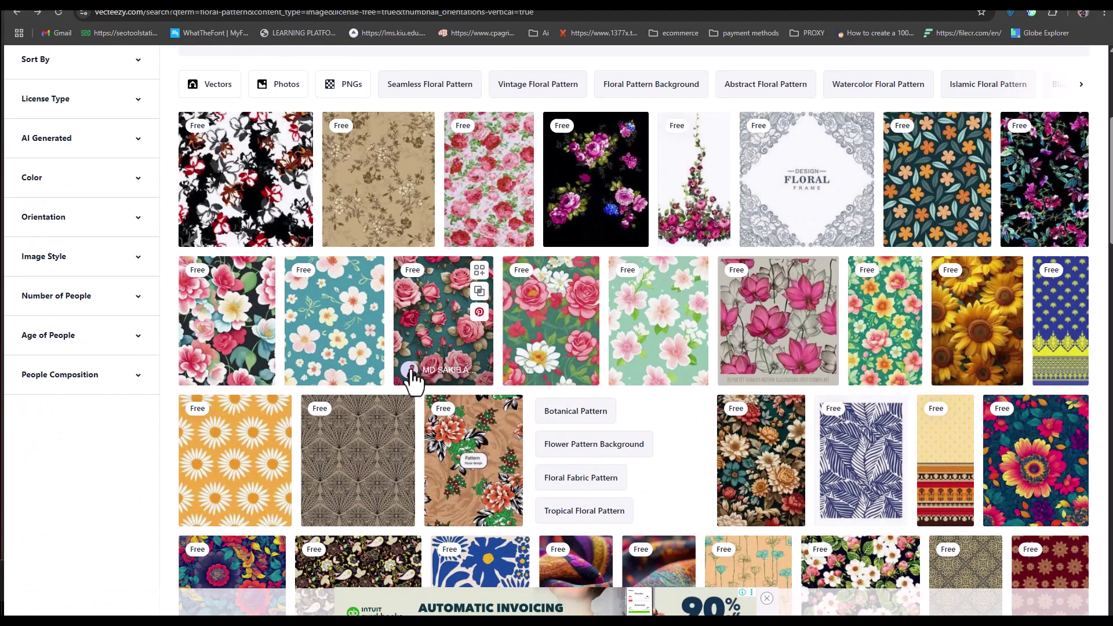
left_click(327, 348)
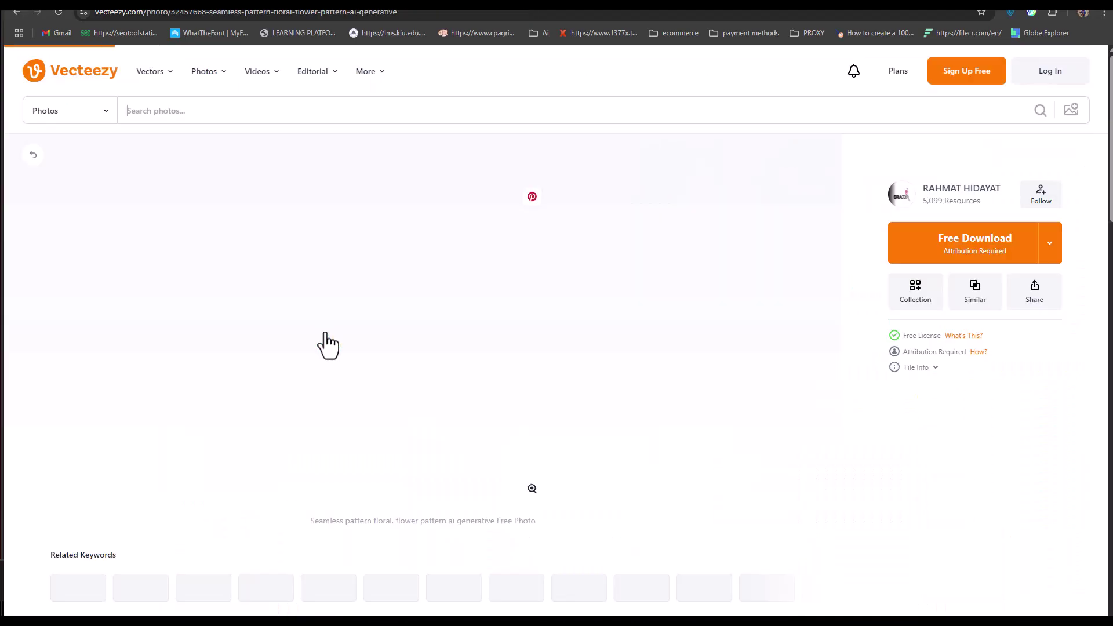
left_click(1075, 73)
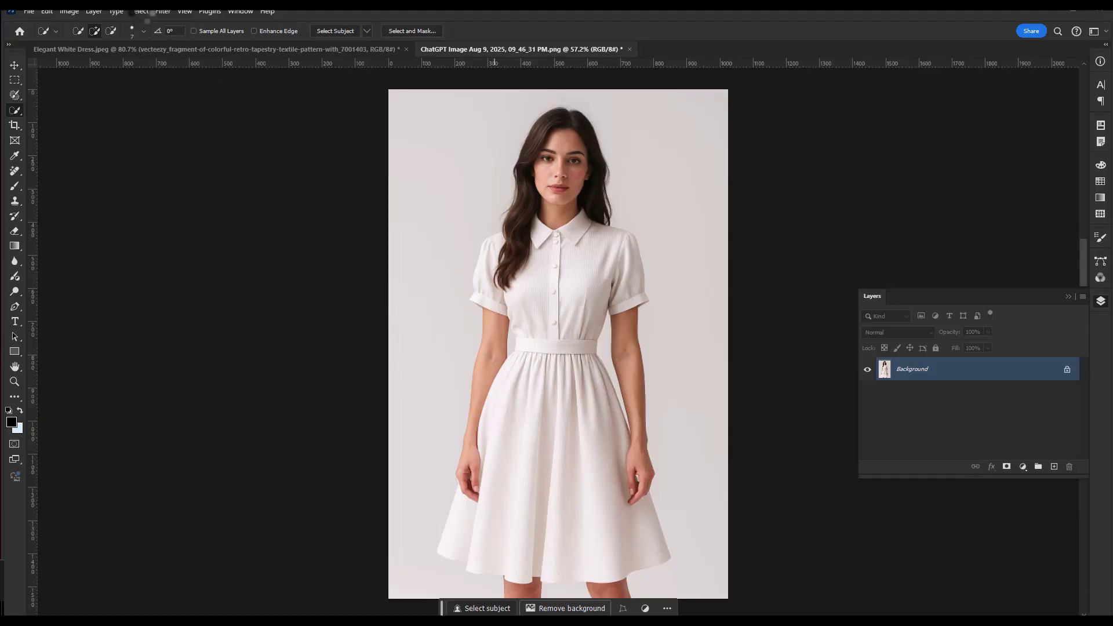
- Select the woman's white dress with Select > Subject and zoom to check its edges around the arms
left_click(140, 12)
key("Escape")
scroll(592, 412, "up", 5)
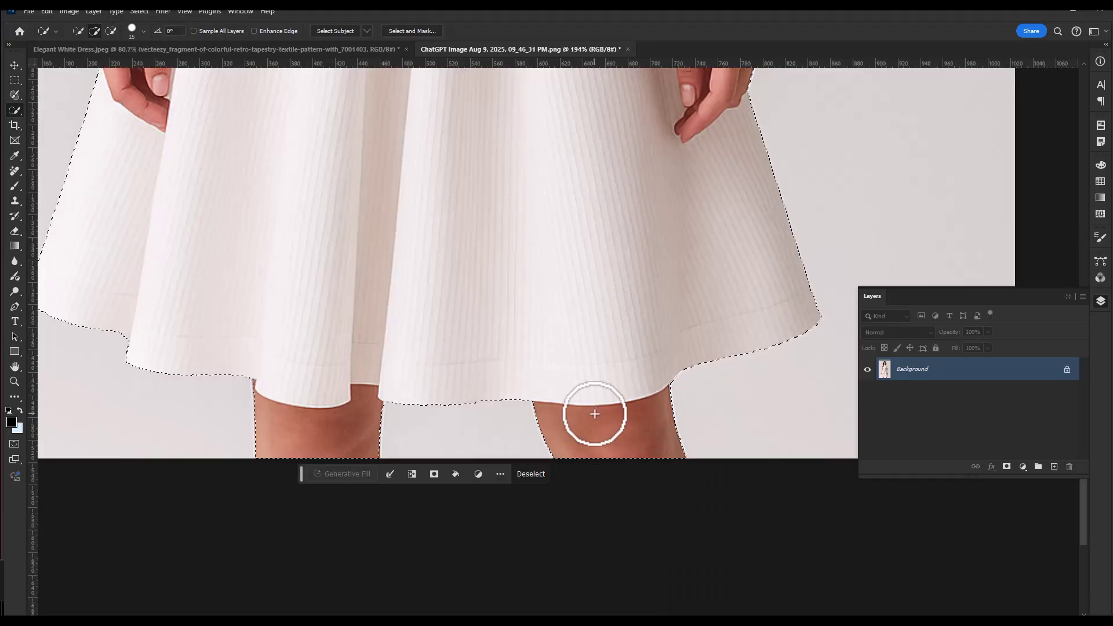
scroll(557, 323, "up", 4)
scroll(538, 390, "up", 3)
scroll(538, 391, "up", 4)
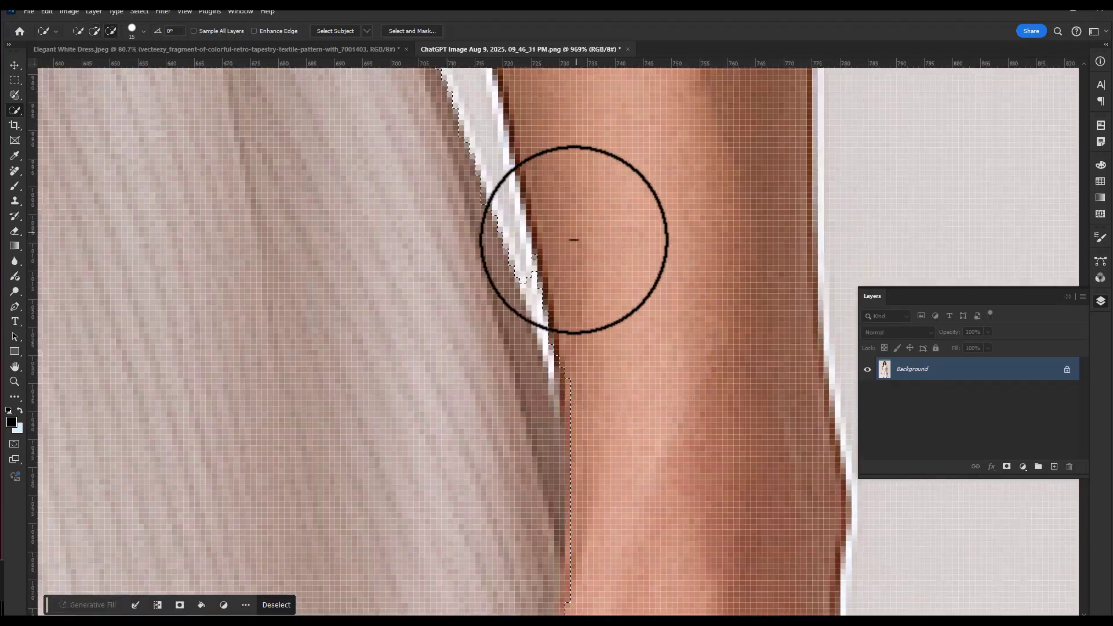
key("ctrl+0")
scroll(377, 224, "up", 3)
scroll(374, 328, "up", 3)
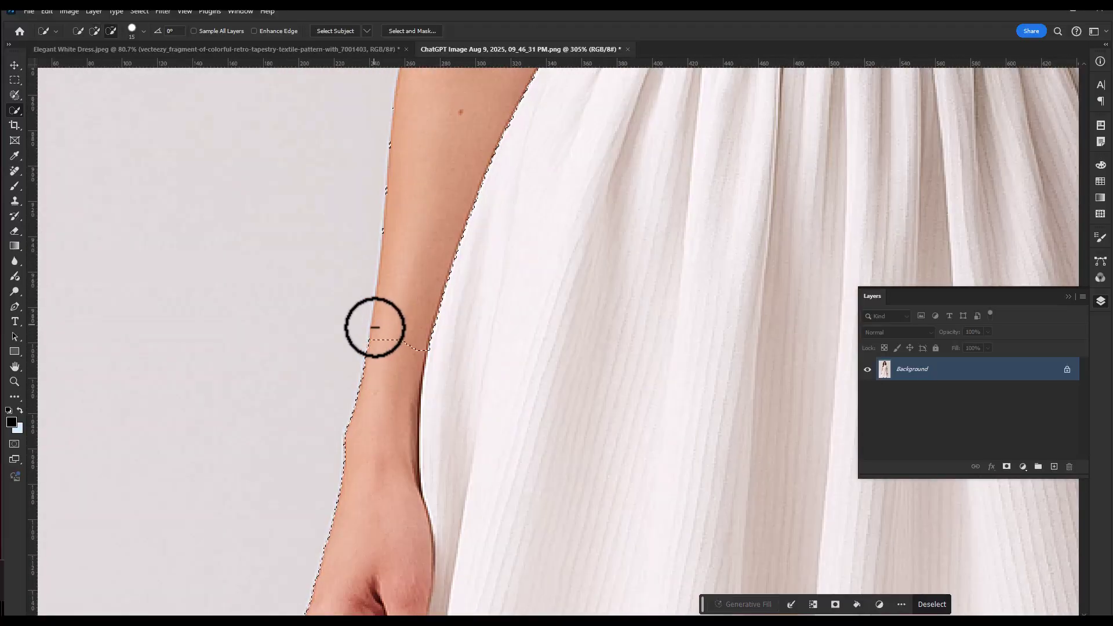
scroll(375, 327, "down", 5)
scroll(656, 565, "down", 2)
- Copy the selected dress onto Layer 1 and set its blend mode to Multiply
key("ctrl+j")
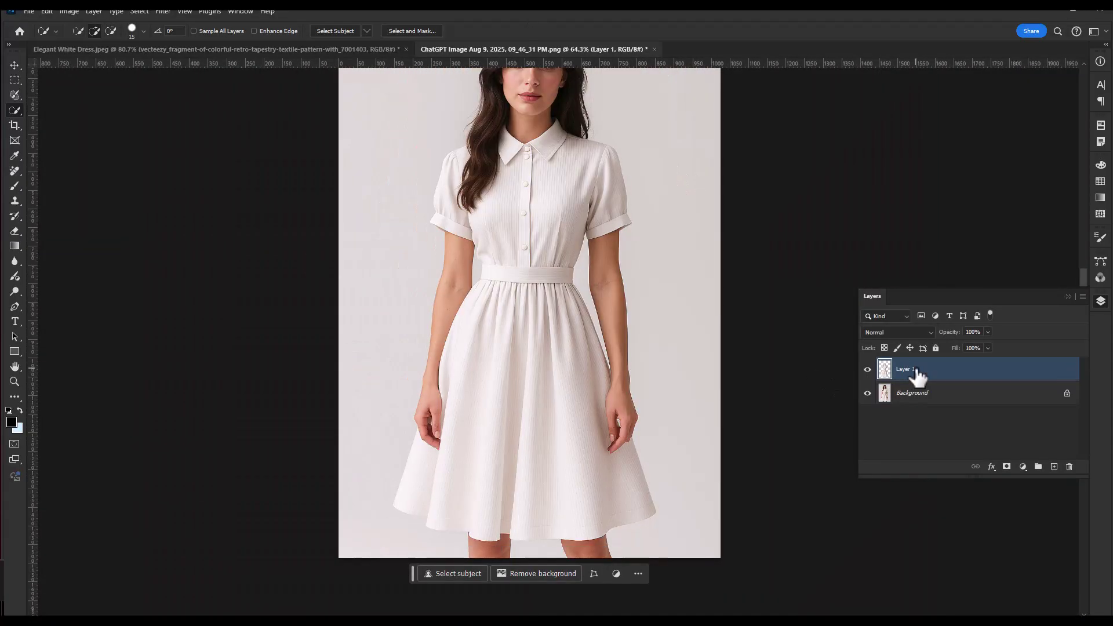
left_click(868, 393)
left_click(868, 393)
left_click(896, 332)
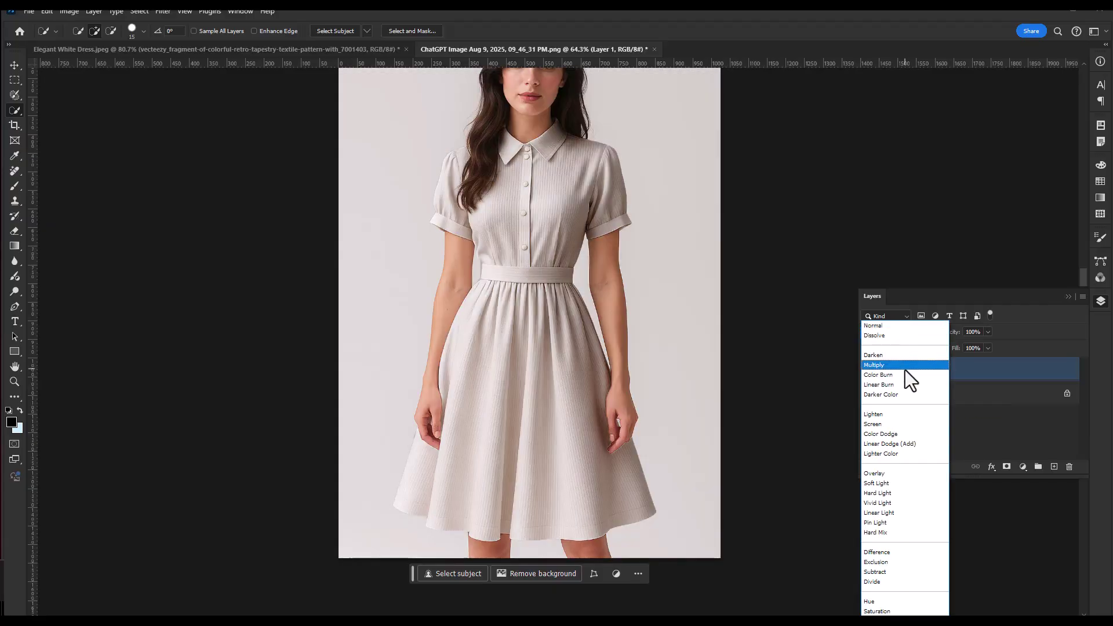
left_click(906, 370)
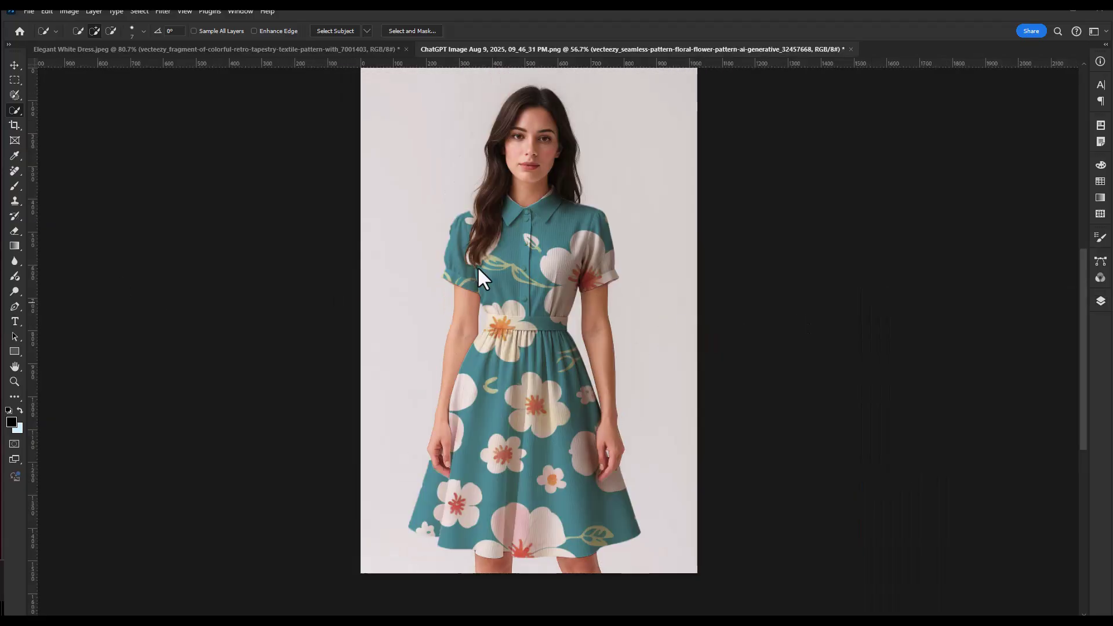
scroll(486, 273, "up", 3)
scroll(580, 370, "down", 3)
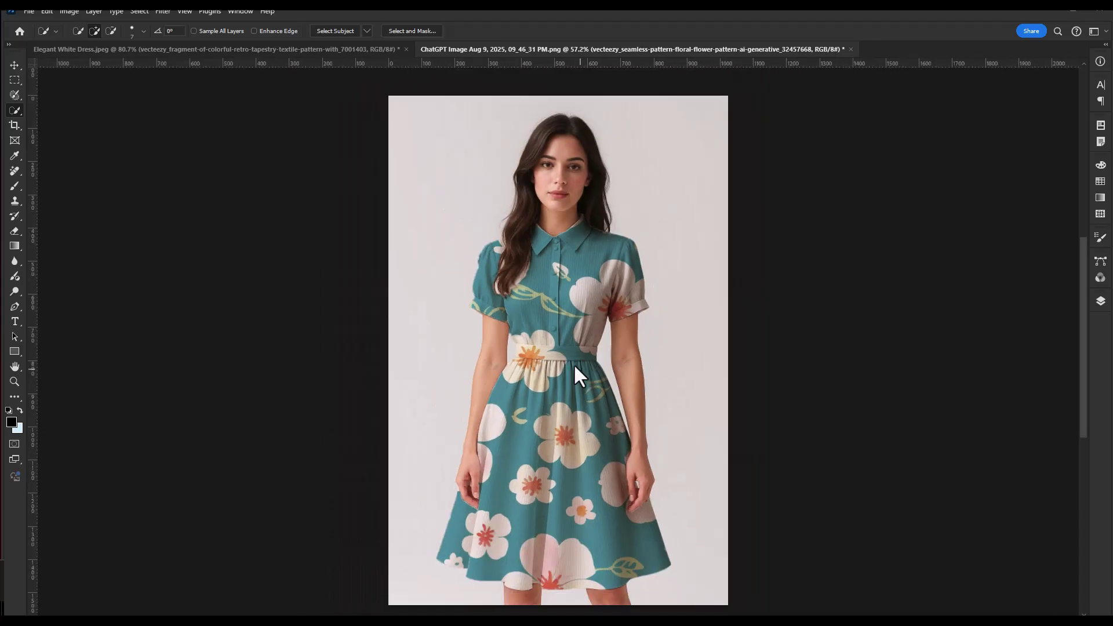
- Toggle the floral pattern, Layer 1 and Background visibility off and on to compare results
left_click(1099, 303)
left_click(867, 370)
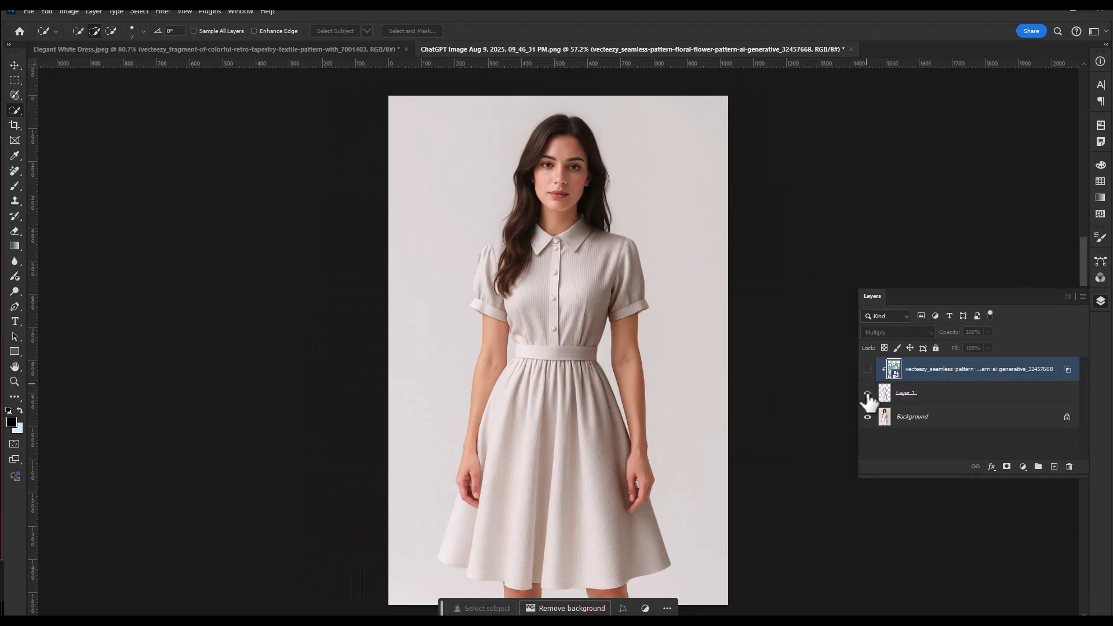
left_click(868, 394)
left_click(868, 417)
left_click(868, 416)
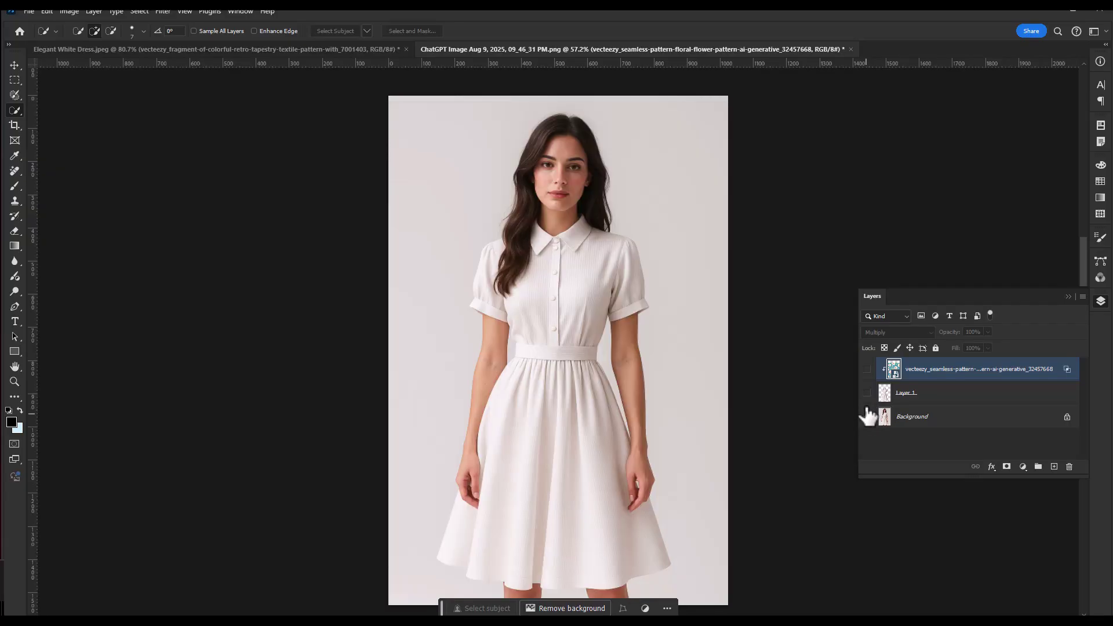
left_click(868, 394)
left_click(867, 369)
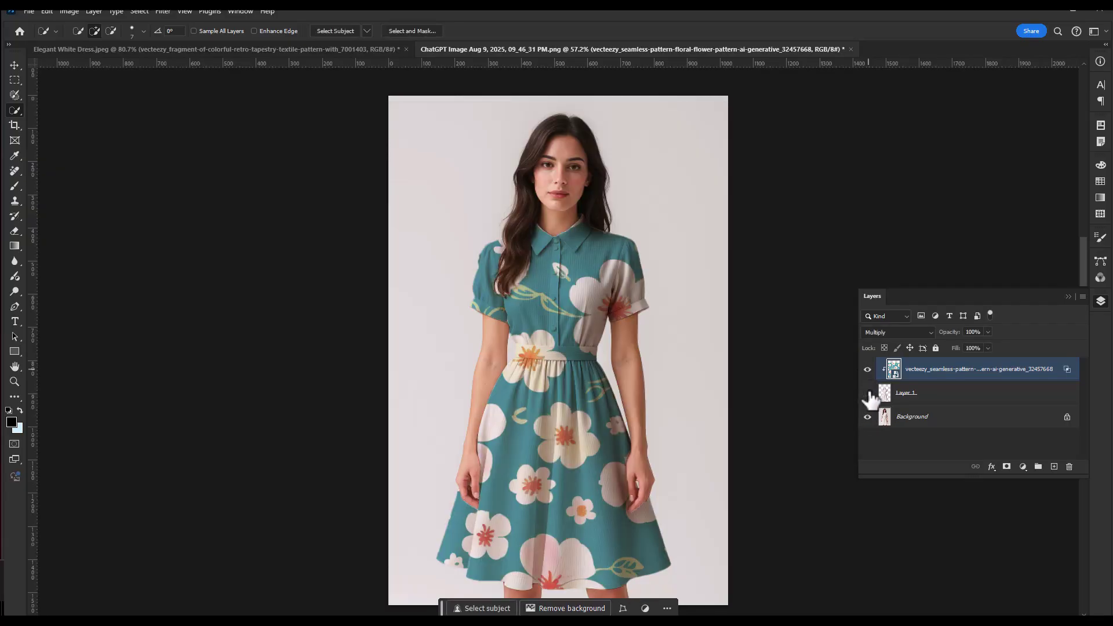